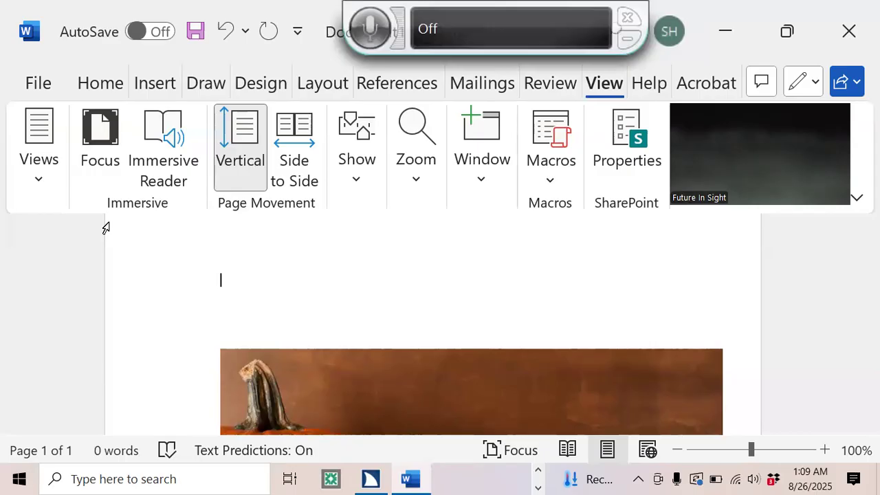
Open the stock images library to insert a picture above the pumpkin photo.
key("alt+n")
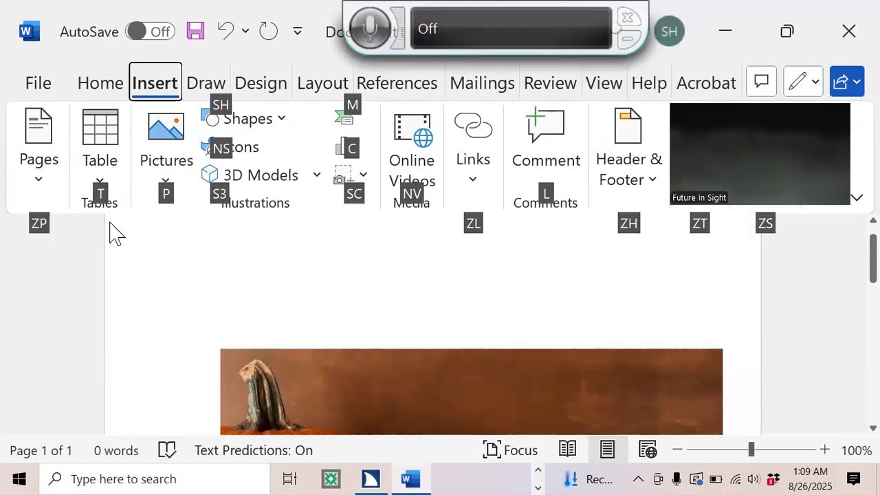
key("alt")
key("Tab")
key("Tab")
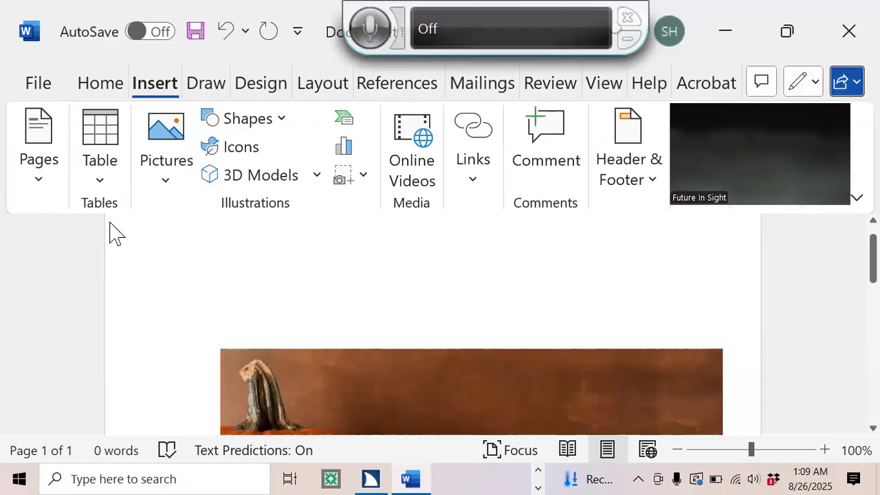
key("Tab")
key("Tab")
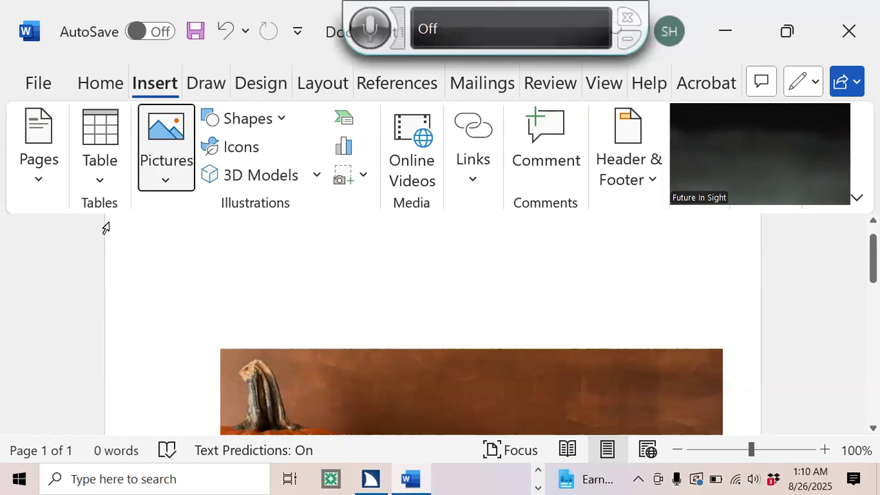
key("Return")
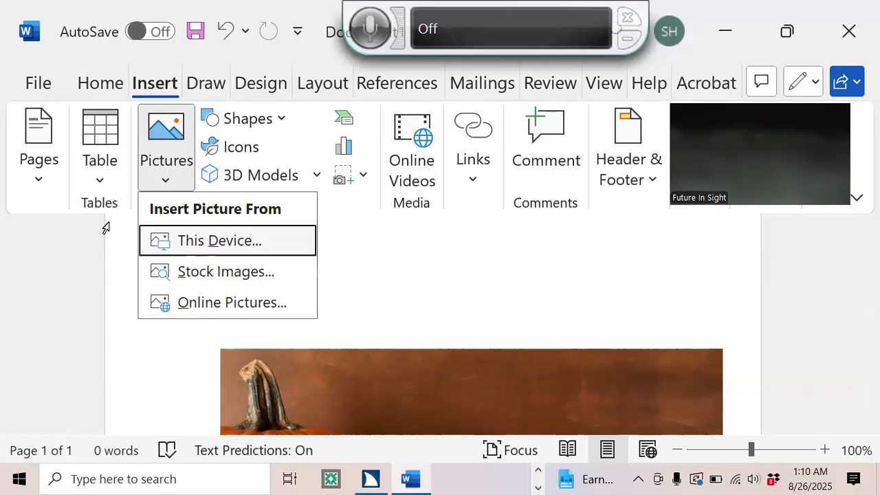
key("Down")
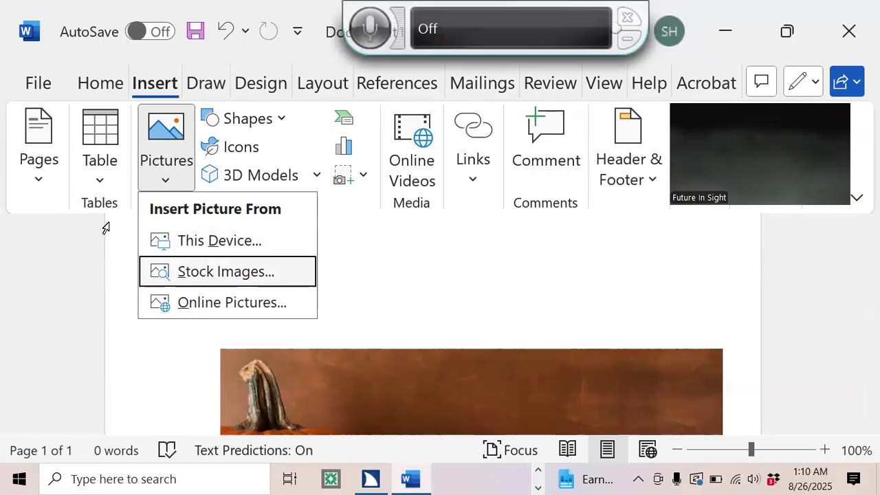
key("Down")
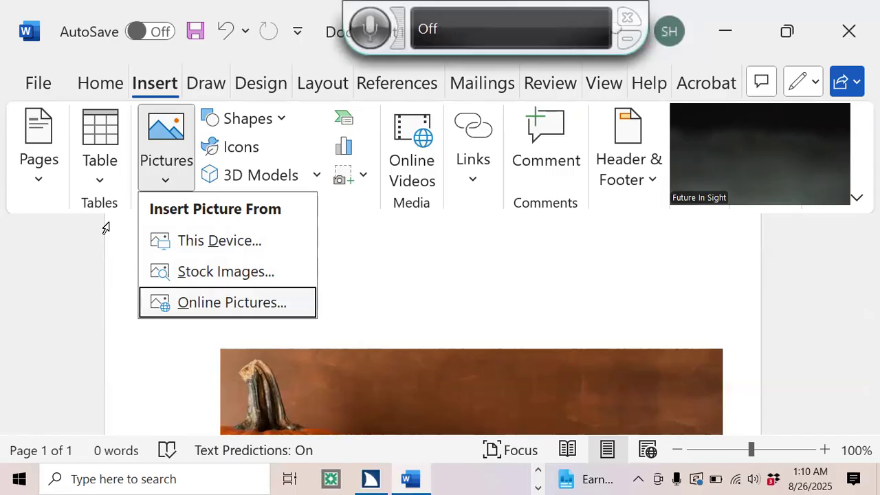
key("Up")
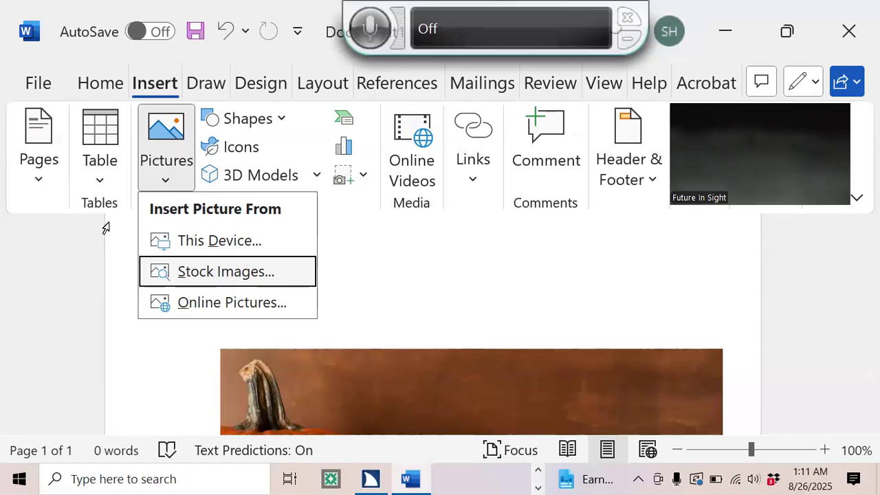
key("Return")
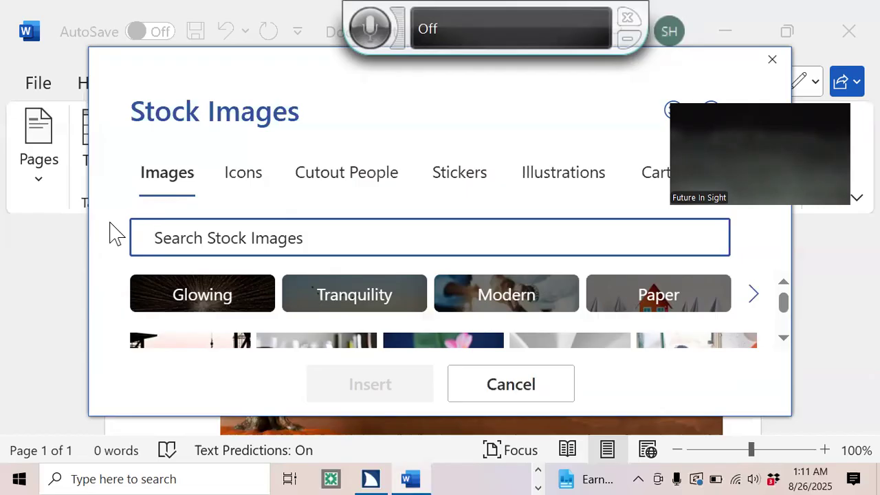
Search the stock images for "autumn leaves".
type("au")
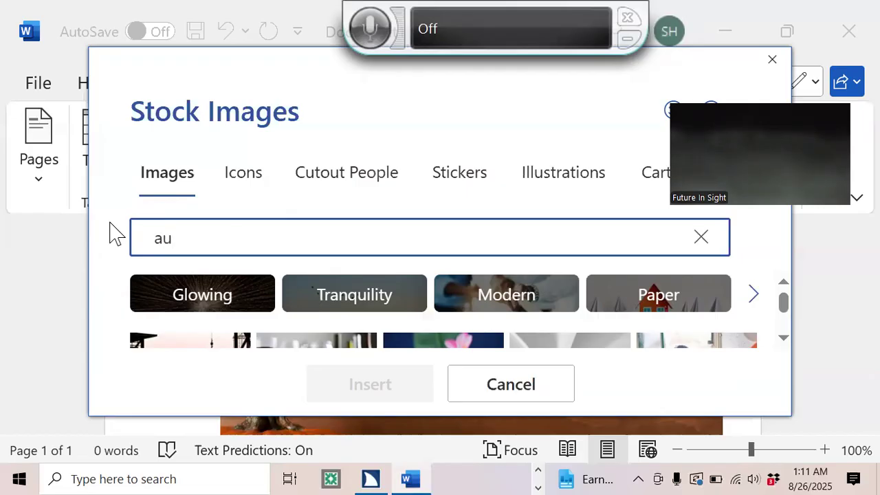
type("tumn ")
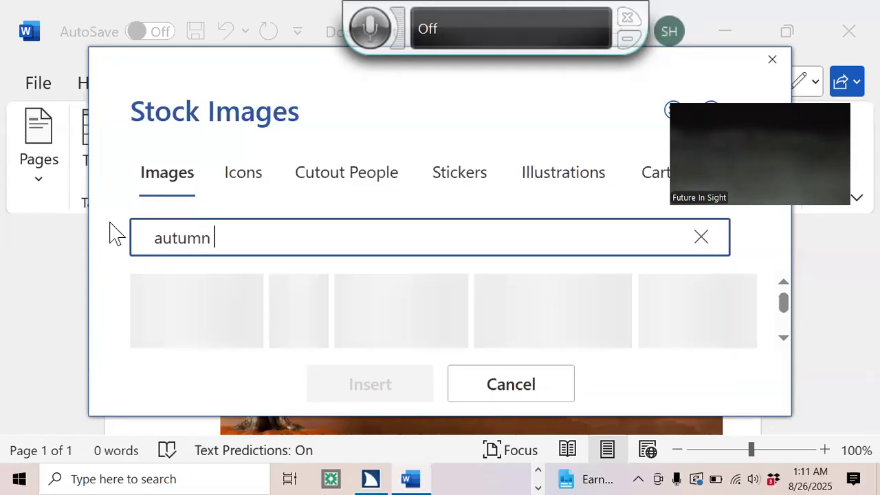
type("leaves")
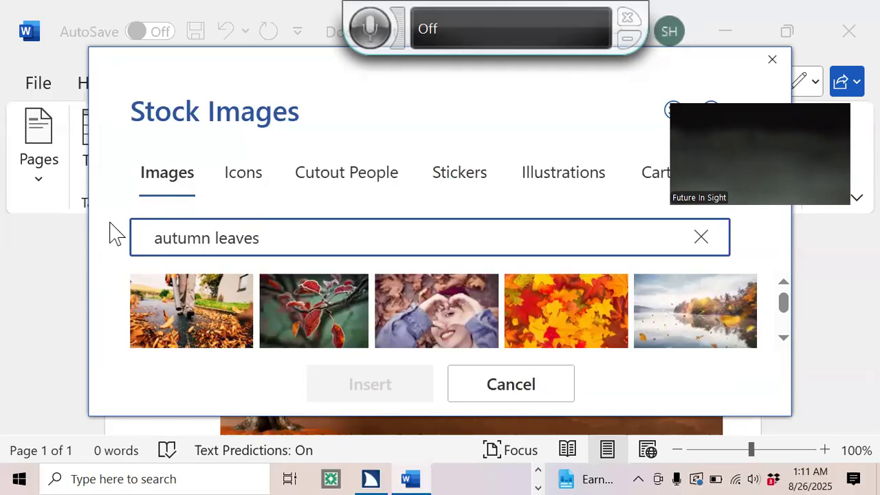
Insert the autumn stock photo of the smiling boy in a plaid shirt into the document above the pumpkin picture.
key("Tab")
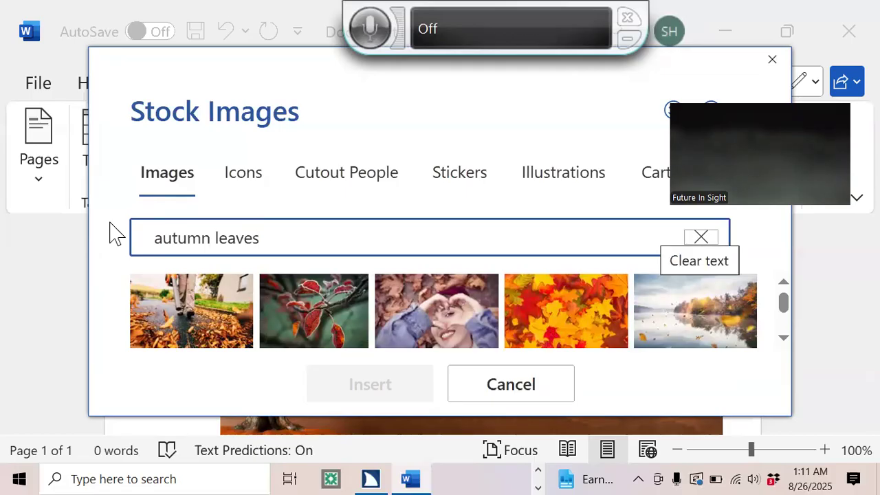
key("Tab")
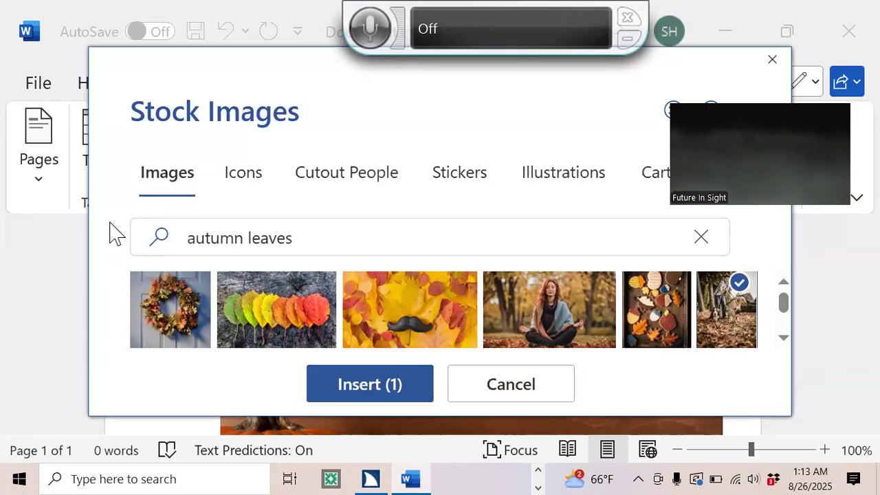
key("Tab")
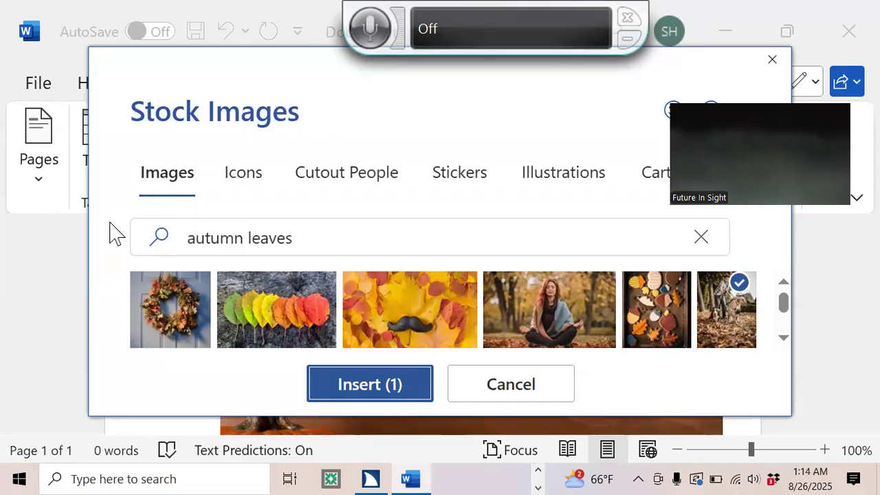
key("Escape")
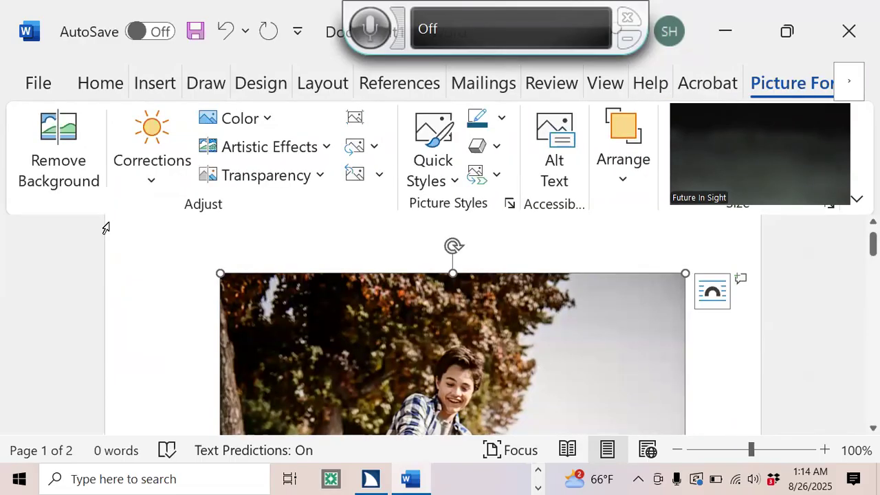
left_click(106, 227)
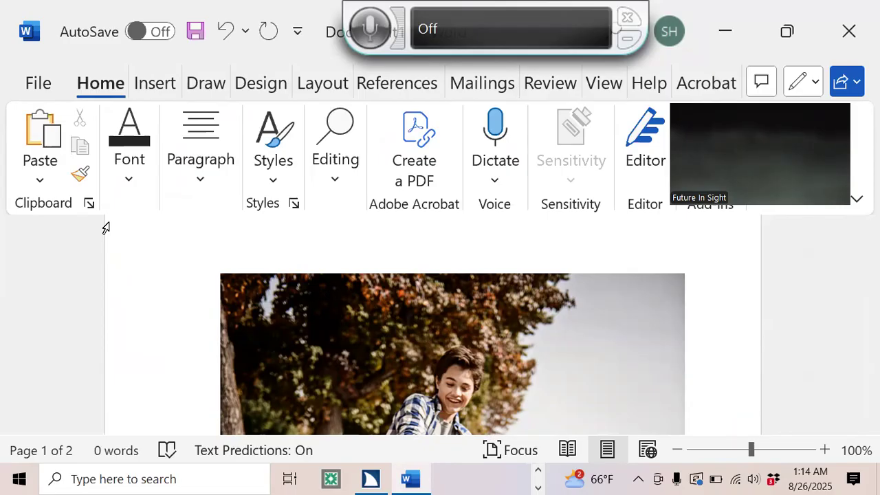
Add a few blank lines below the pumpkin picture on page 2.
scroll(105, 227, "down", 10)
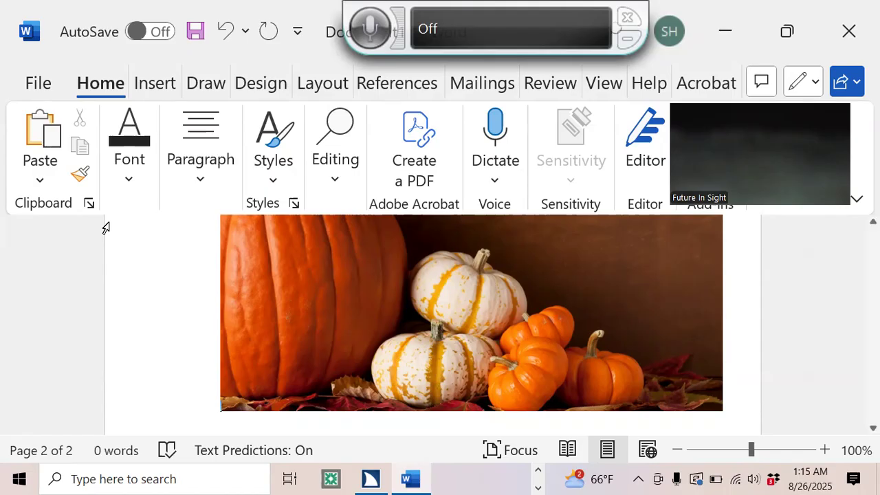
scroll(105, 227, "down", 2)
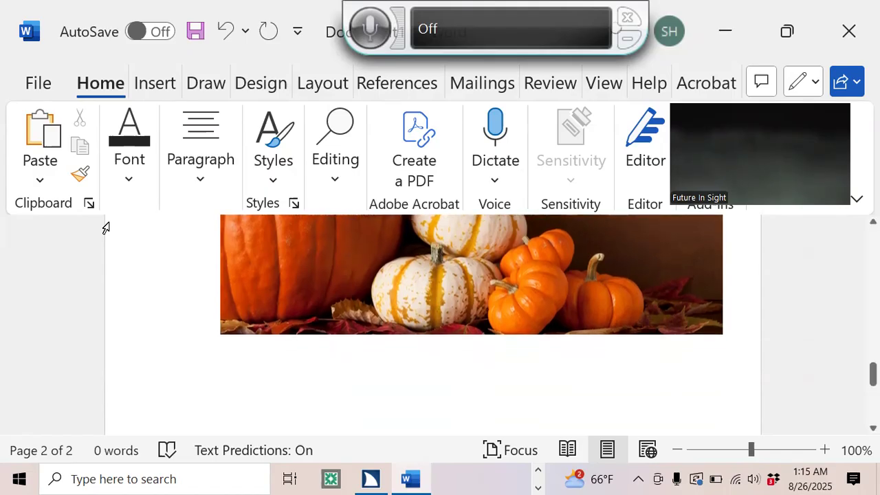
key("Return")
key("Return")
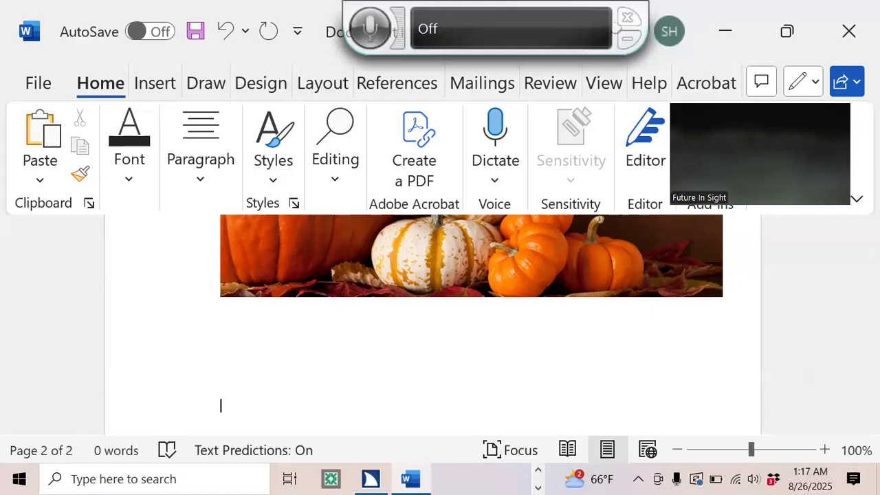
scroll(440, 309, "down", 1)
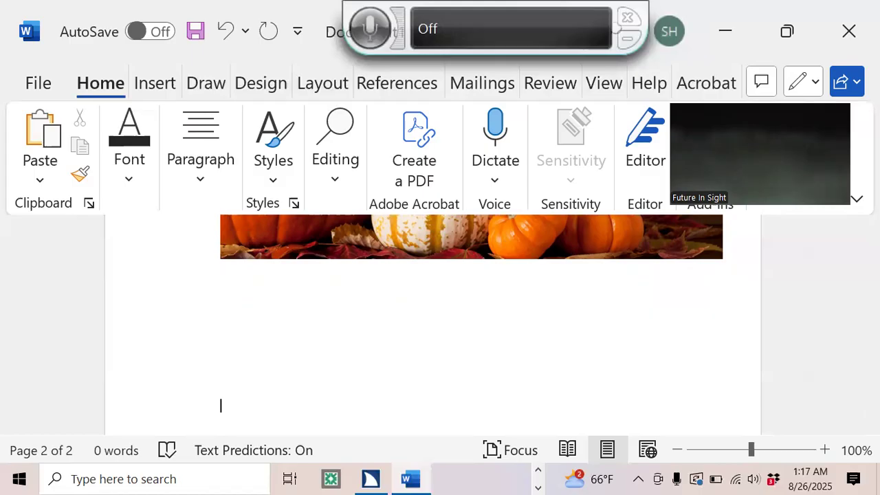
Insert a table with three columns and four rows below the pumpkin picture.
key("alt+n")
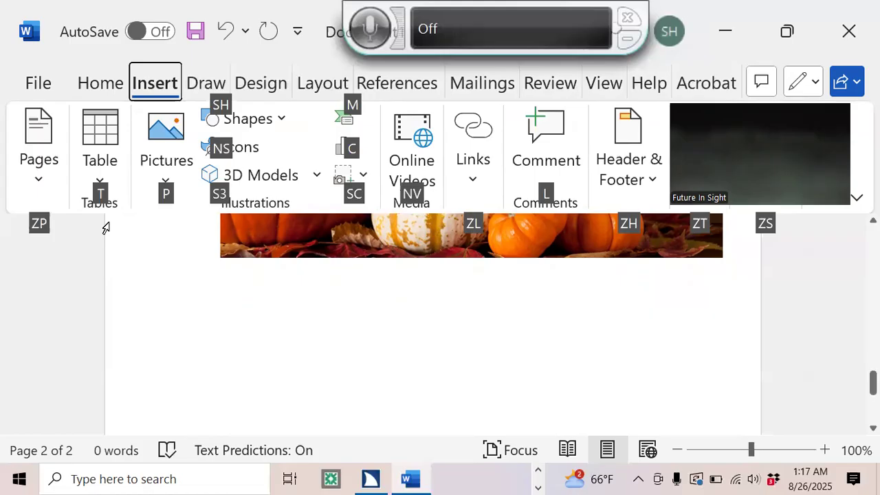
key("alt")
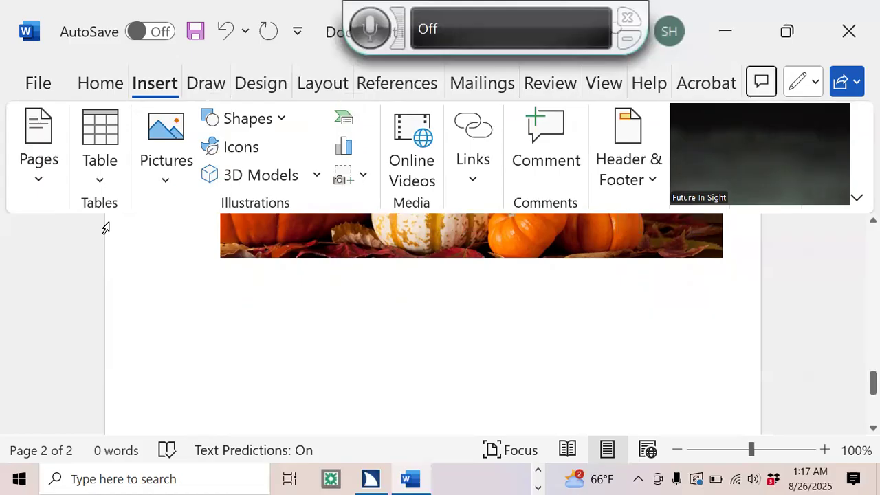
key("Tab")
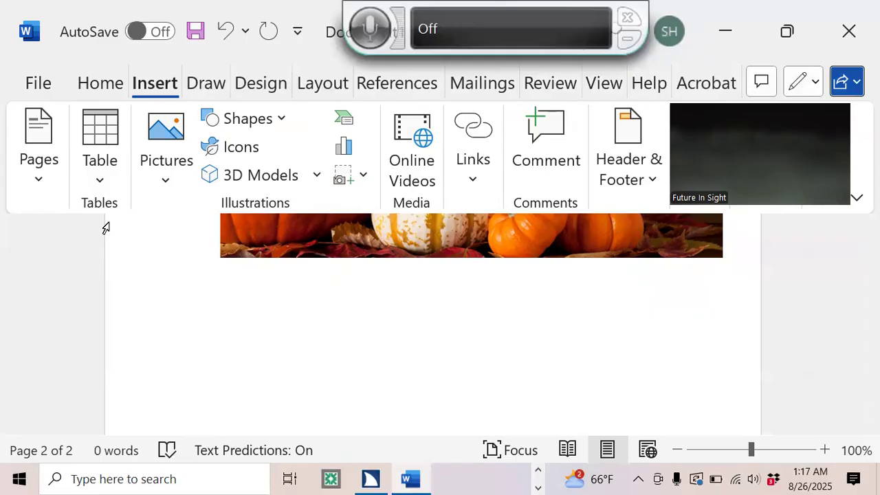
key("Tab")
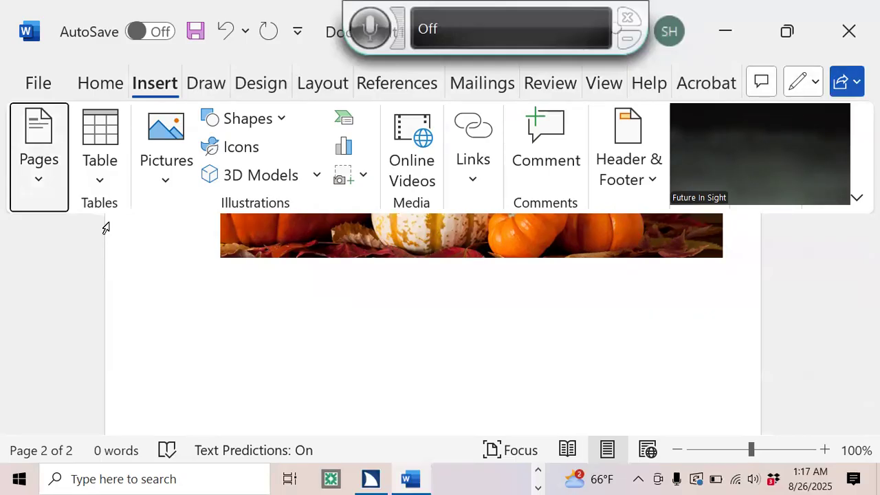
key("Tab")
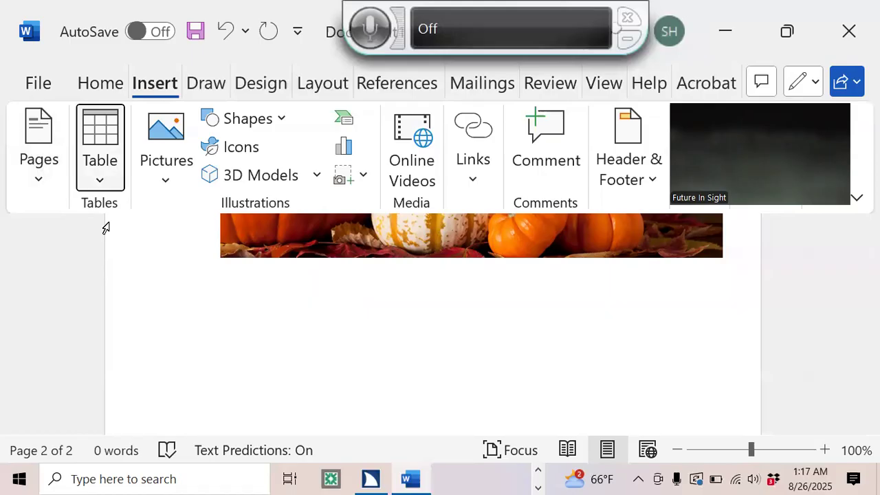
key("Return")
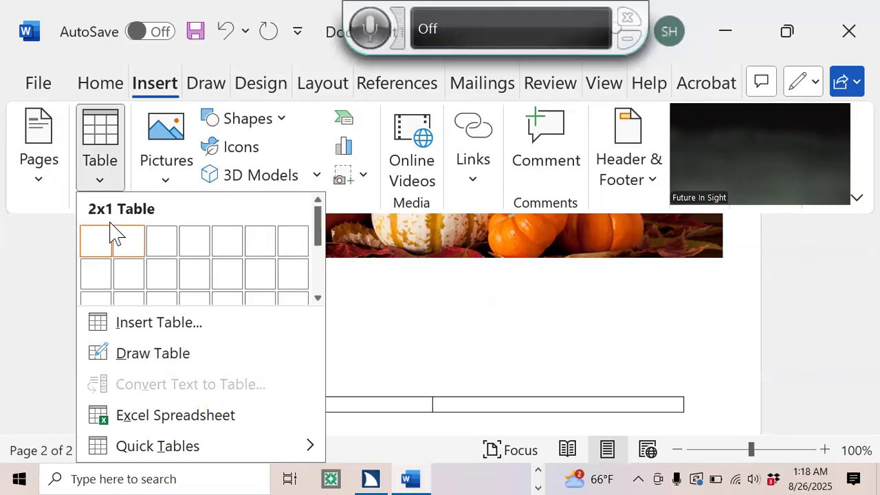
key("Right")
key("Down")
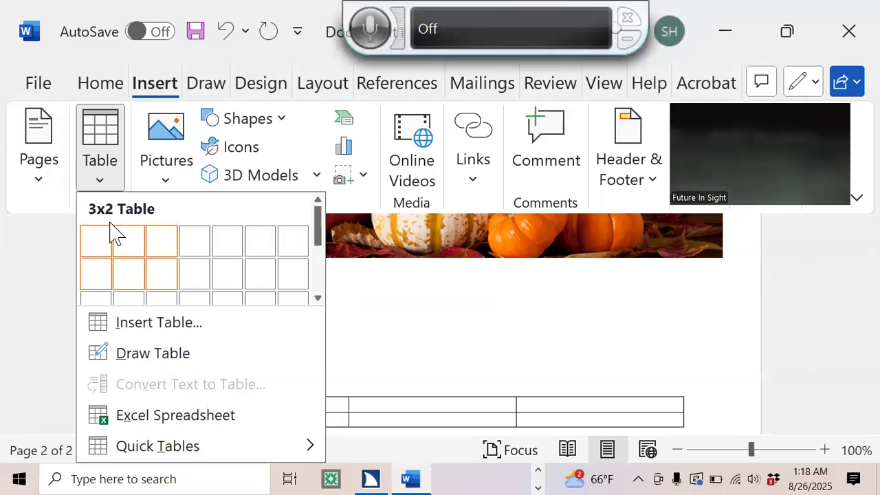
key("Down")
key("Down")
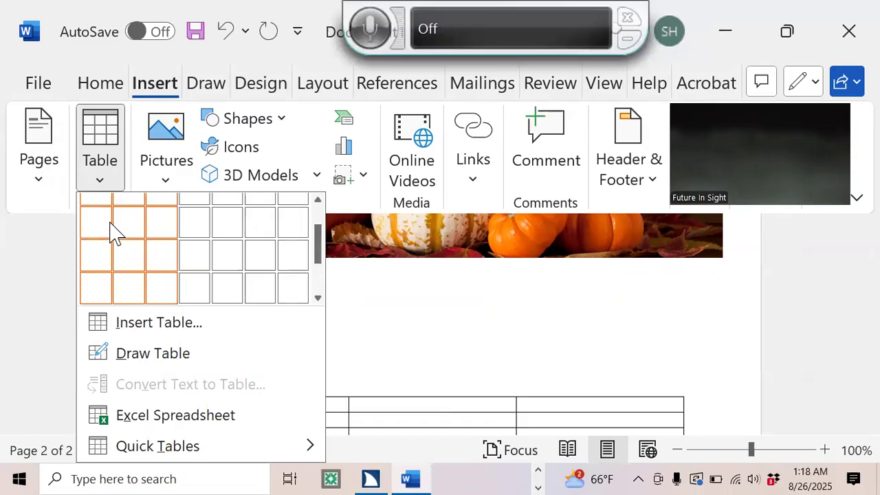
left_click(115, 233)
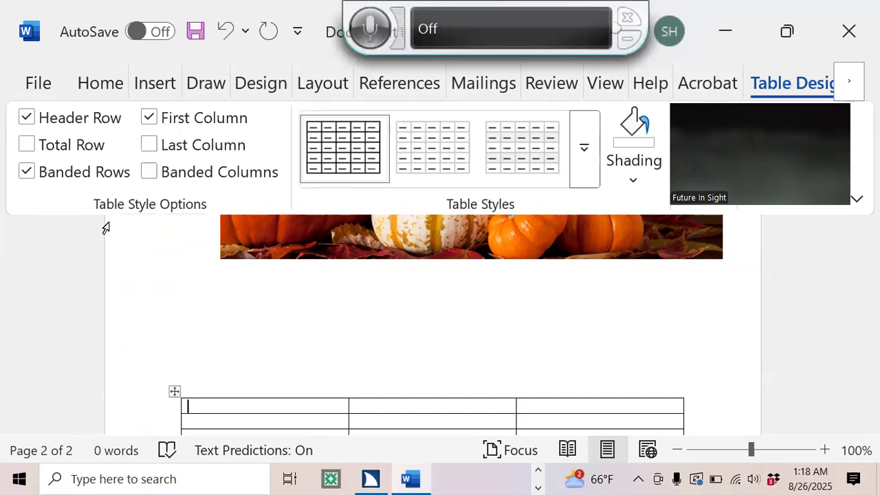
key("Up")
key("Down")
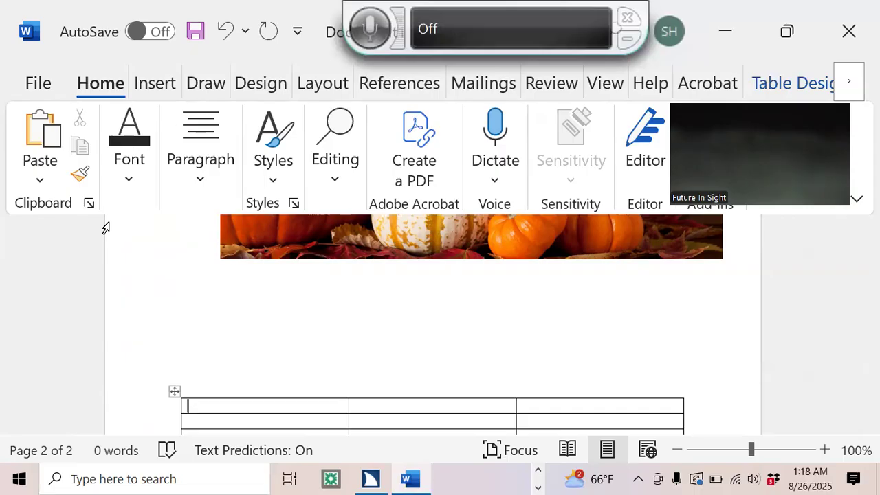
key("Tab")
key("shift+Tab")
key("Tab")
key("Tab")
key("shift+Tab")
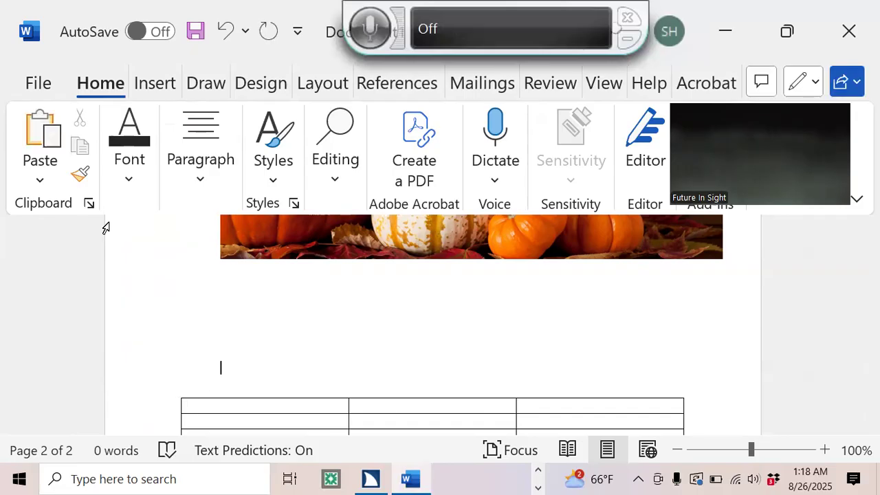
Enter the headings "Name:" and "Start Time:" in the first two cells of the table's top row.
key("Down")
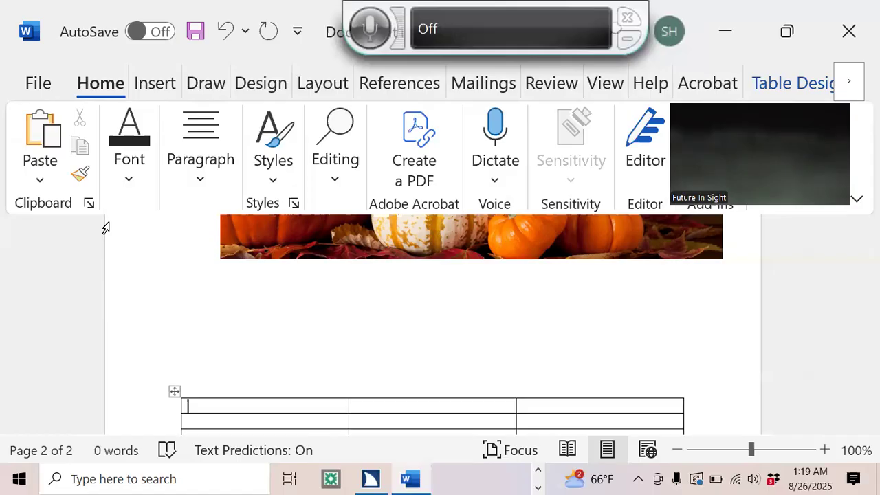
type("Name:")
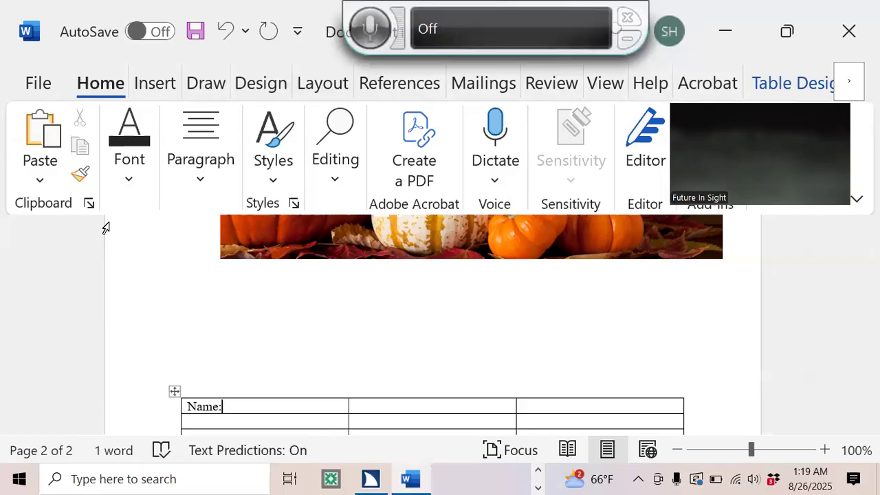
key("Tab")
type("T")
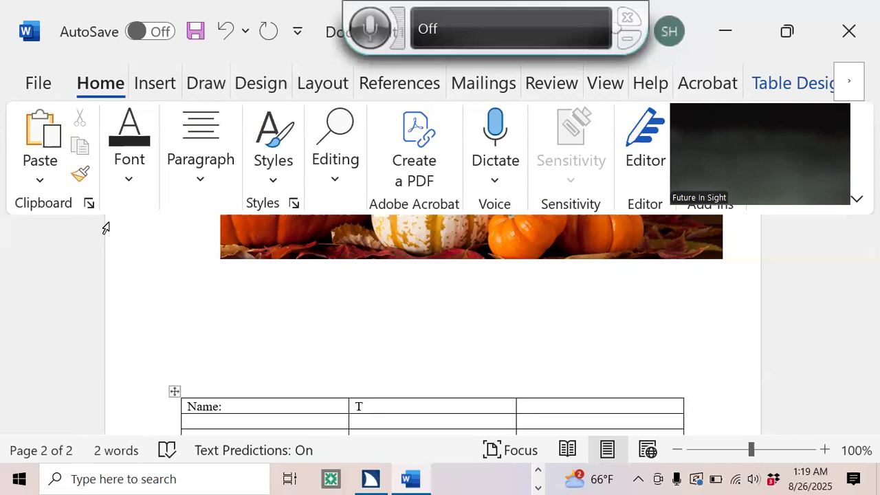
key("BackSpace")
type("Start Time:")
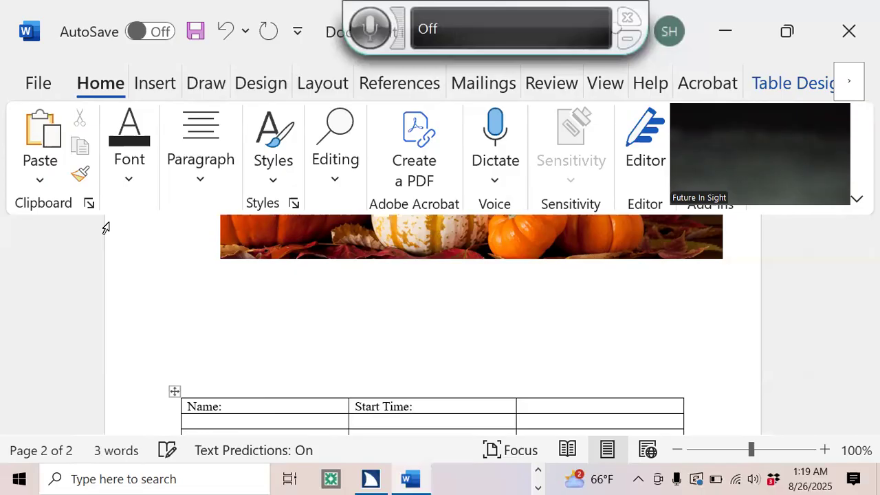
Enter the heading "End Time:" in the third cell of the table's top row.
key("Tab")
type("End Time:")
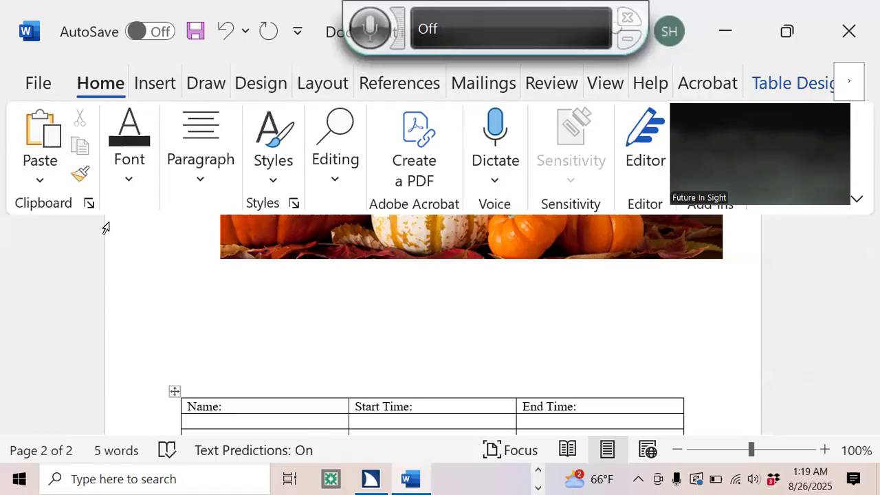
Enter the first person's name in the Name column of the table's second row.
key("Left")
key("Left")
key("Left")
key("Left")
key("Left")
key("Left")
key("Left")
key("Left")
key("Left")
key("Left")
key("Left")
key("Left")
key("ctrl+alt+Left")
key("Down")
type("Adam")
Fill in the second row's times with a start time of 9:00 AM and an end time of 10:00 AM.
key("Tab")
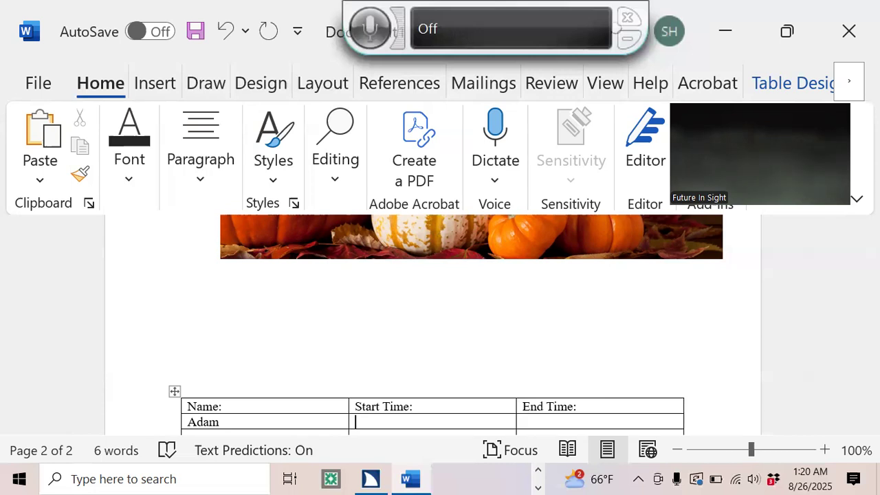
key("Tab")
key("shift+Tab")
type("9:00 AM")
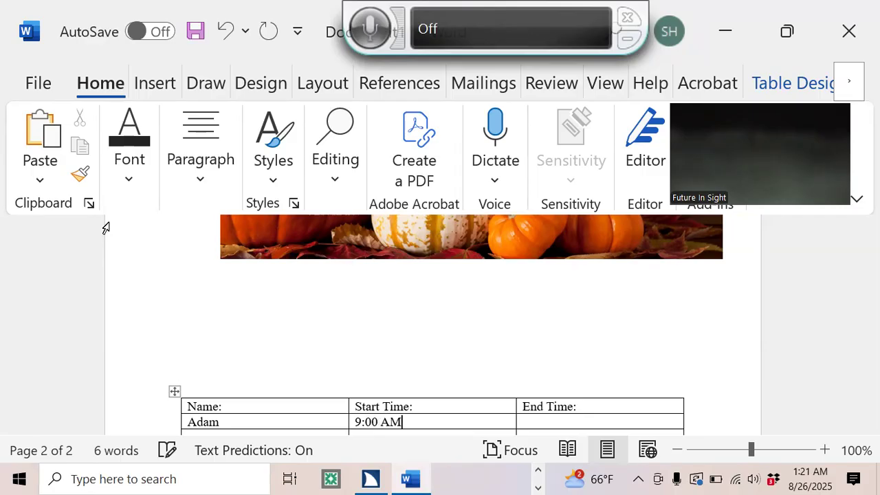
key("Tab")
type("1")
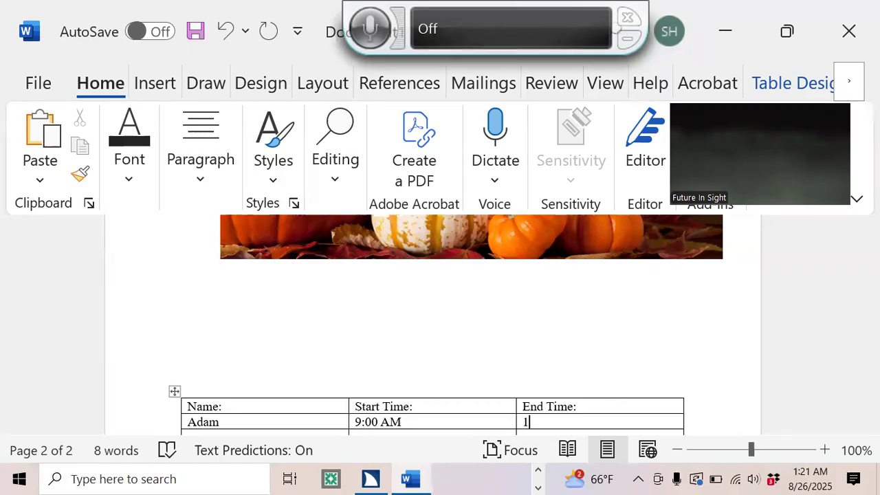
type("0:00 AM")
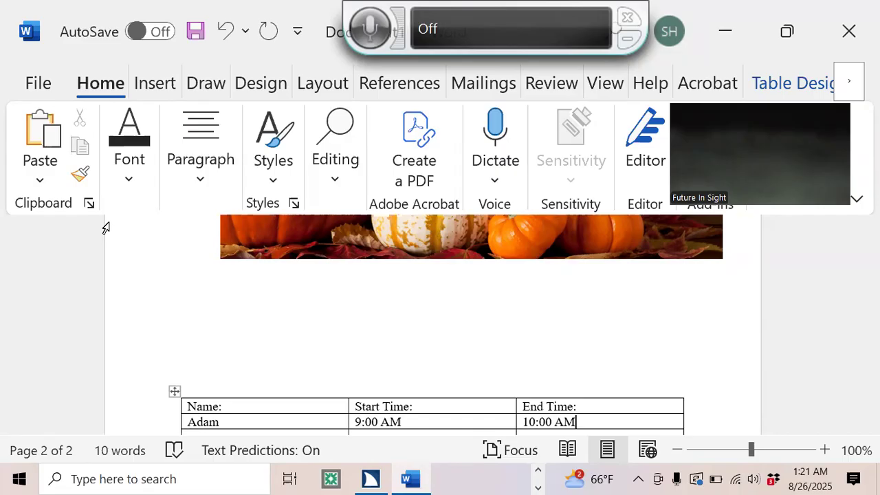
Fill the third row with the second person's name, start time 10:00 AM and end time 12:00 PM.
key("ctrl+alt+Left")
key("ctrl+alt+Left")
key("Down")
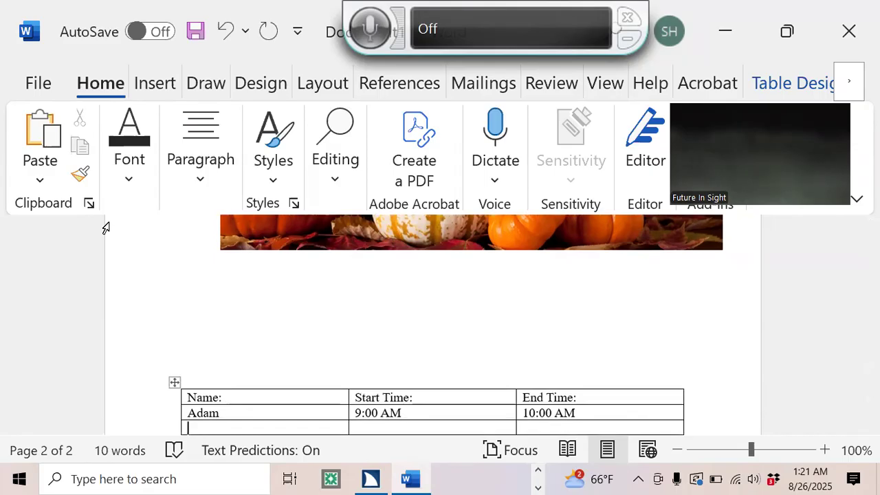
type("Maria")
key("Tab")
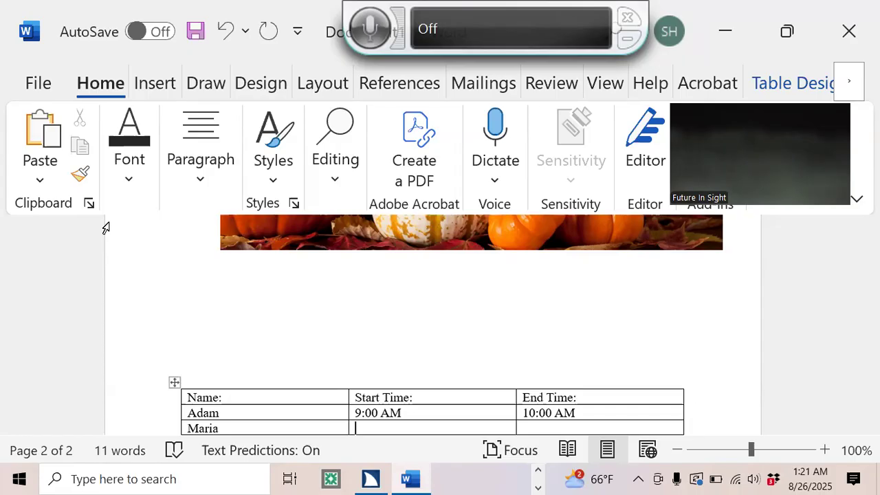
type("10:00 AM")
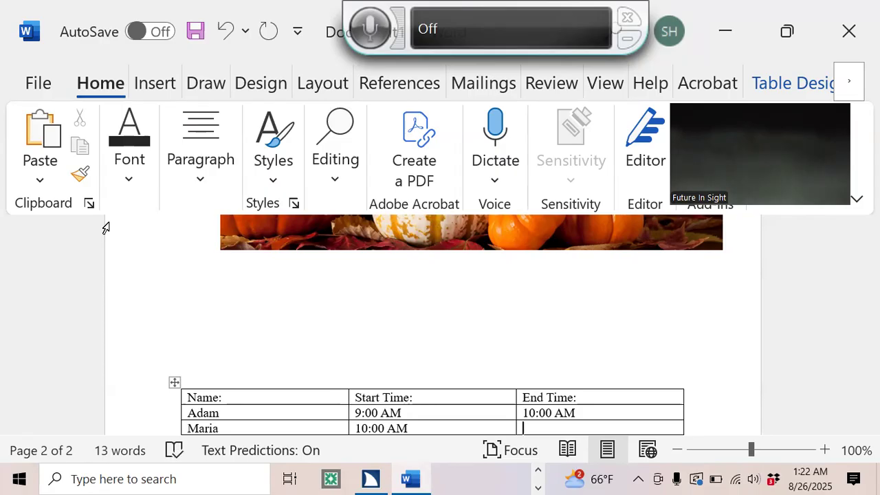
type("12:00 PM")
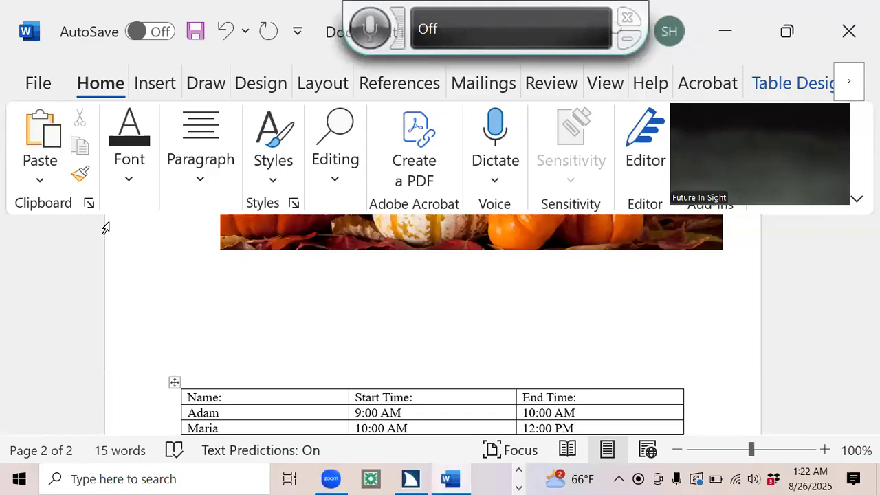
Fill the fourth row with the third person's name, start time 1:00 PM and end time 2:00 PM.
key("ctrl+alt+Left")
key("ctrl+alt+Left")
key("Down")
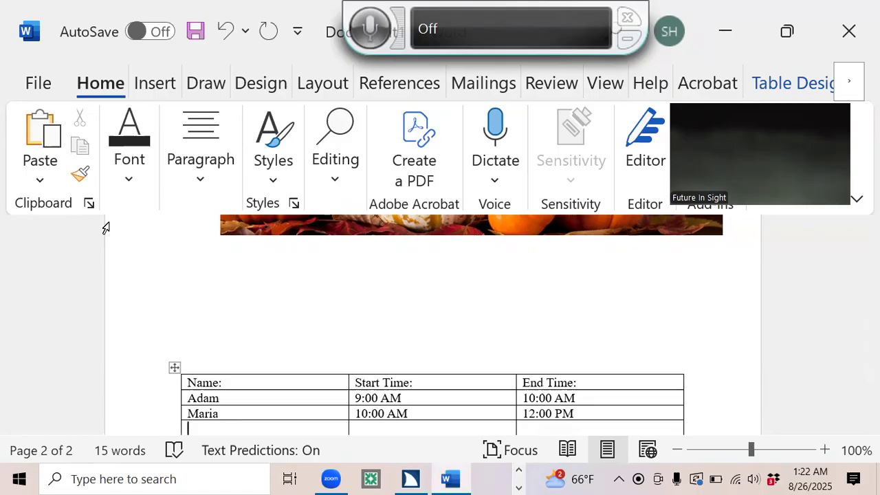
type("Miranda")
key("Tab")
type("1")
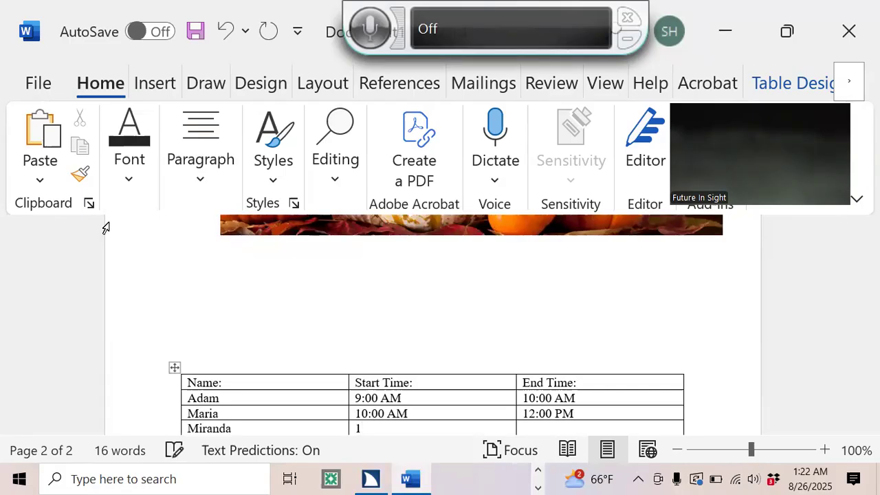
type(":00 PM")
key("Tab")
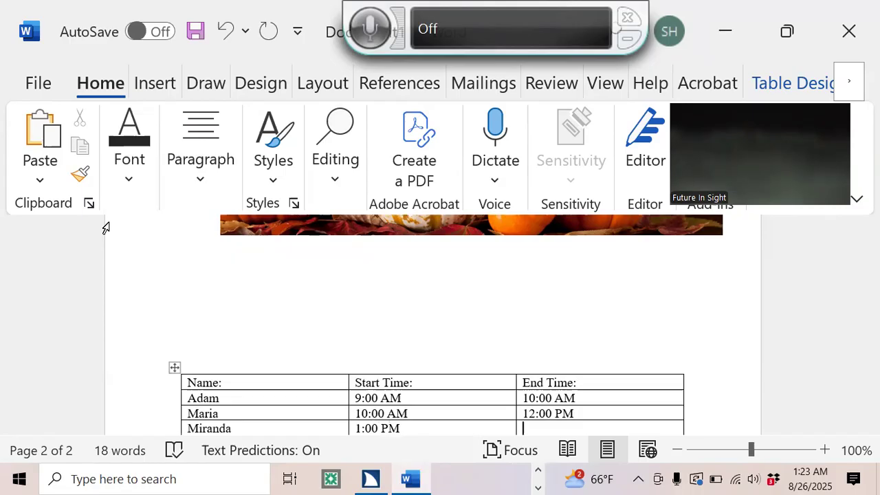
type("2:00 PM")
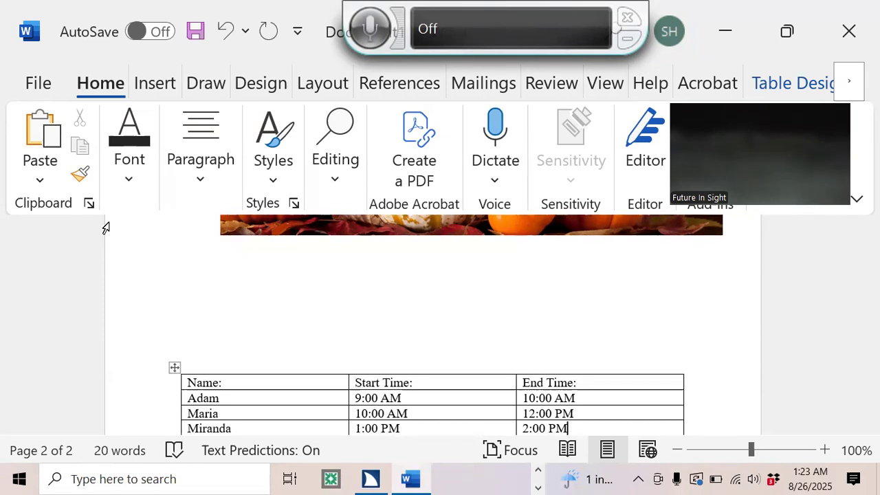
Add a blank line below the 2:00 PM end time in the table's last cell.
key("Return")
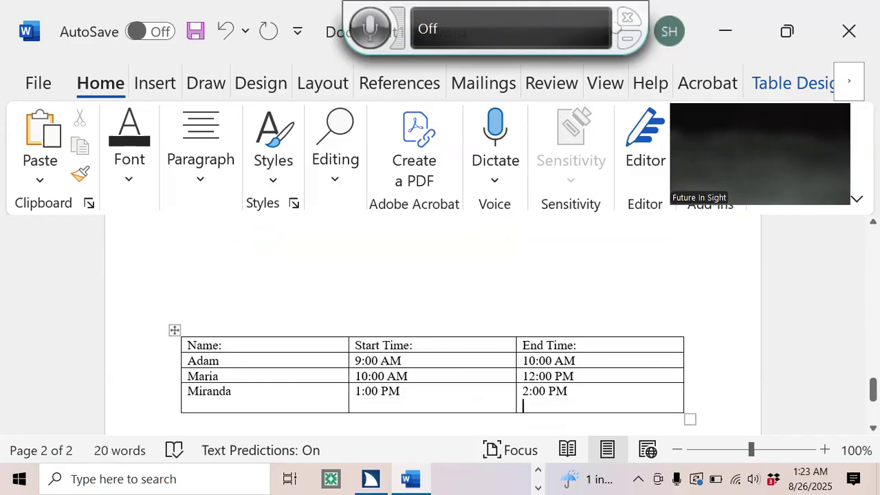
key("Up")
key("Down")
key("ctrl+alt+Left")
key("ctrl+End")
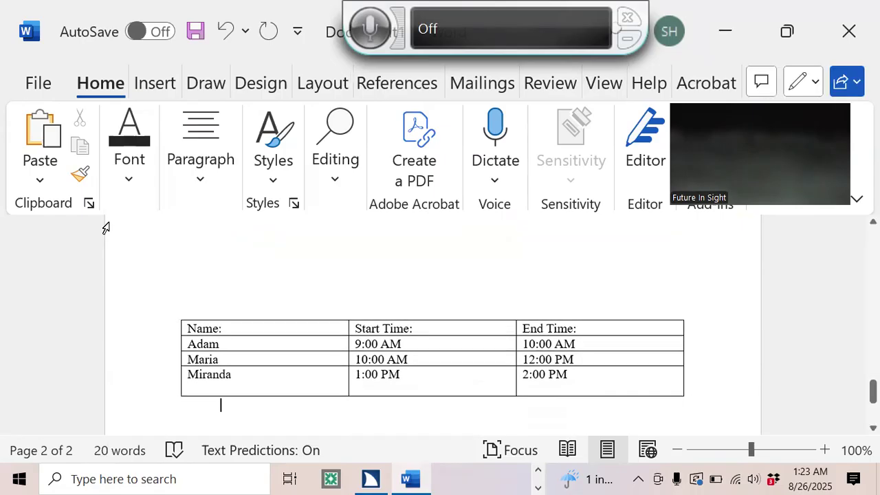
Append an empty fifth row to the end of the table.
key("Up")
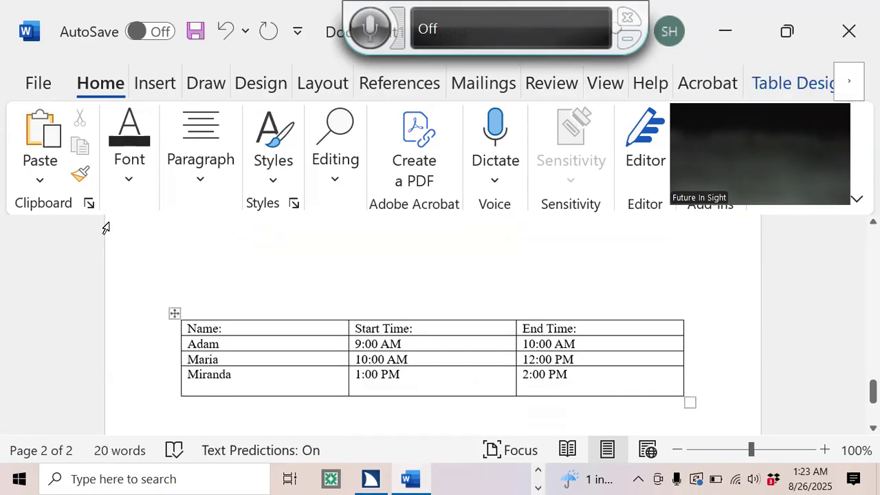
key("ctrl+alt+Right")
key("ctrl+alt+Right")
key("Right")
key("Right")
key("Right")
key("Right")
key("Right")
key("Right")
key("Right")
key("Down")
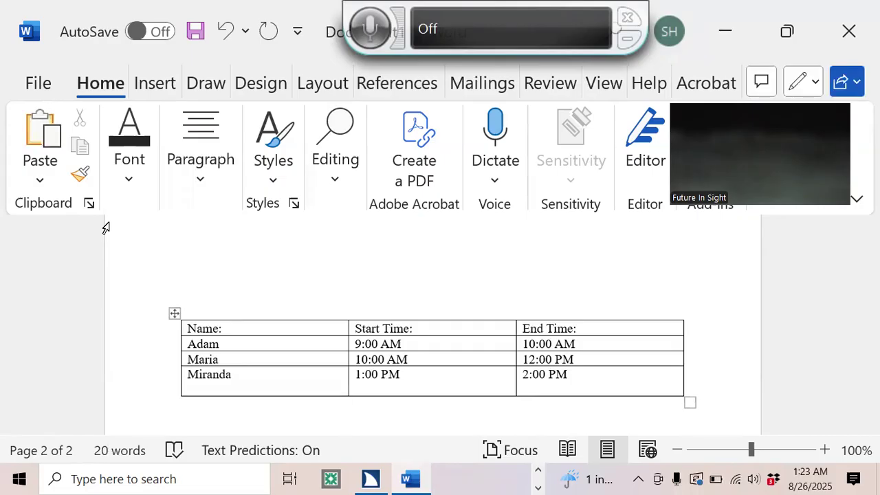
key("Up")
key("Tab")
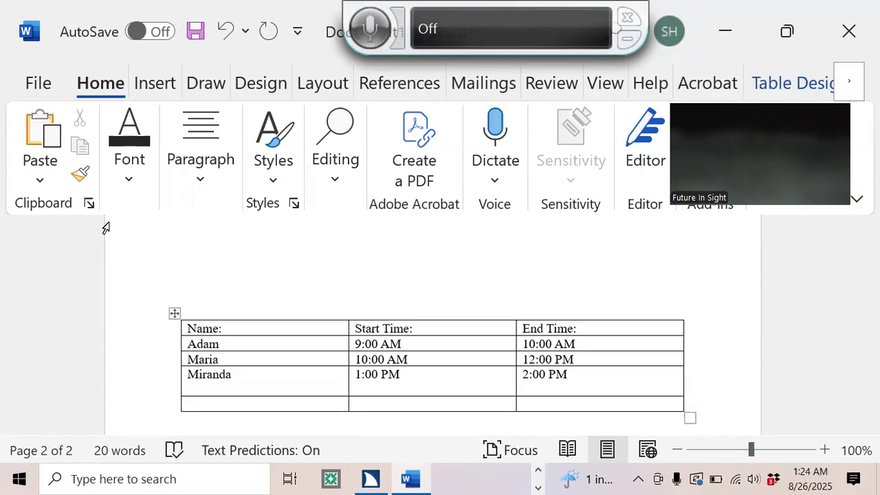
Fill the fifth row with the fourth person's name, start time 2:00 PM and end time 5:00 PM.
key("Tab")
key("shift+Tab")
key("Up")
key("Up")
key("Down")
type("Wayne")
key("Tab")
type("2")
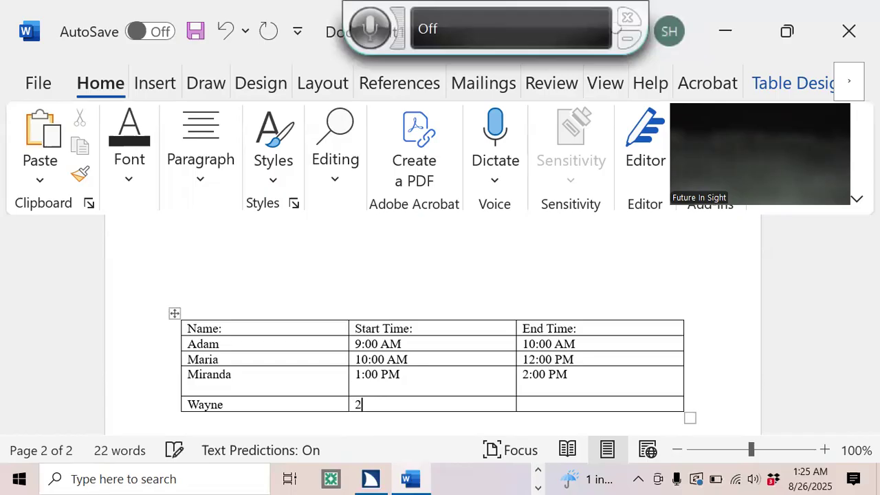
type(":00 PM")
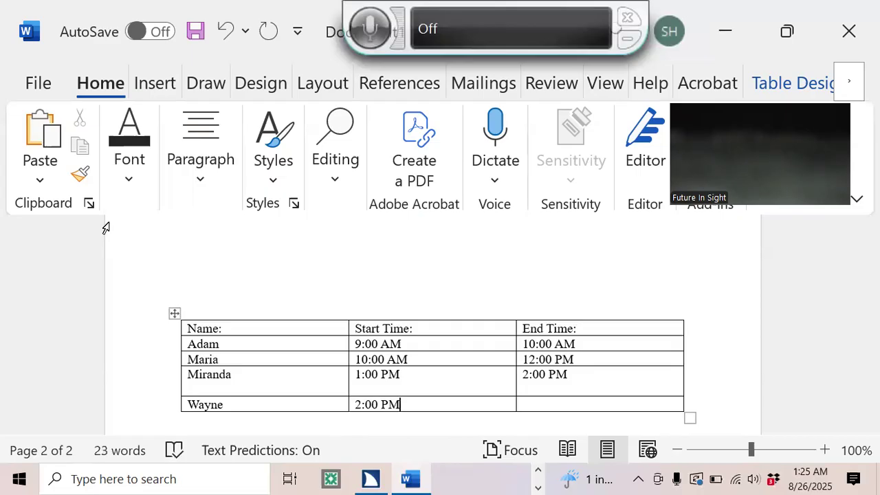
key("Tab")
type("5")
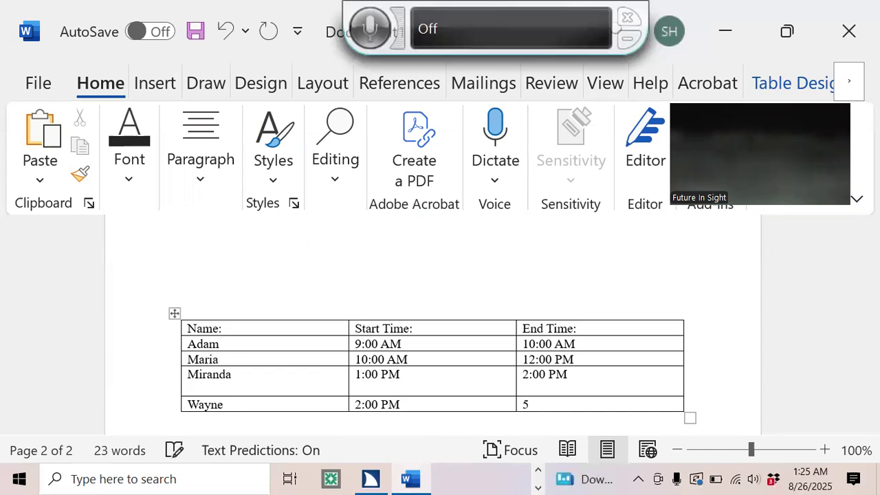
type(":00 PM")
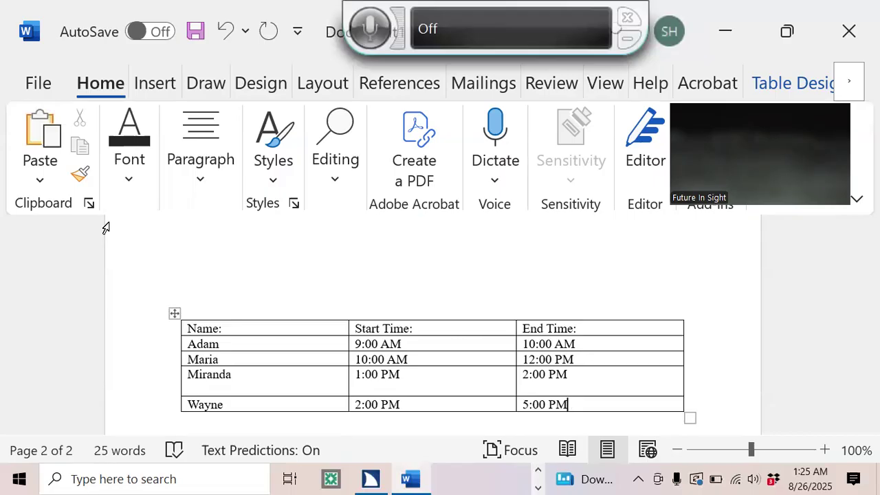
Review the completed table cell by cell, checking the headings and each person's start and end times.
key("Up")
key("Up")
key("Up")
key("Up")
key("Up")
key("ctrl+alt+Left")
key("ctrl+alt+Right")
key("ctrl+alt+Right")
key("ctrl+alt+Left")
key("ctrl+alt+Left")
key("Down")
key("ctrl+alt+Right")
key("ctrl+alt+Right")
key("ctrl+Left")
key("Down")
key("Right")
key("Right")
key("Right")
key("Right")
key("Right")
key("Right")
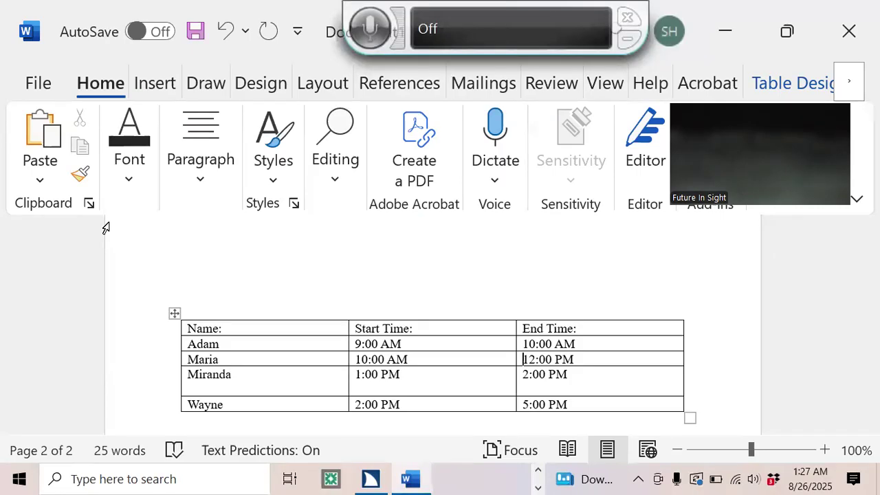
key("ctrl+alt+Left")
key("ctrl+alt+Left")
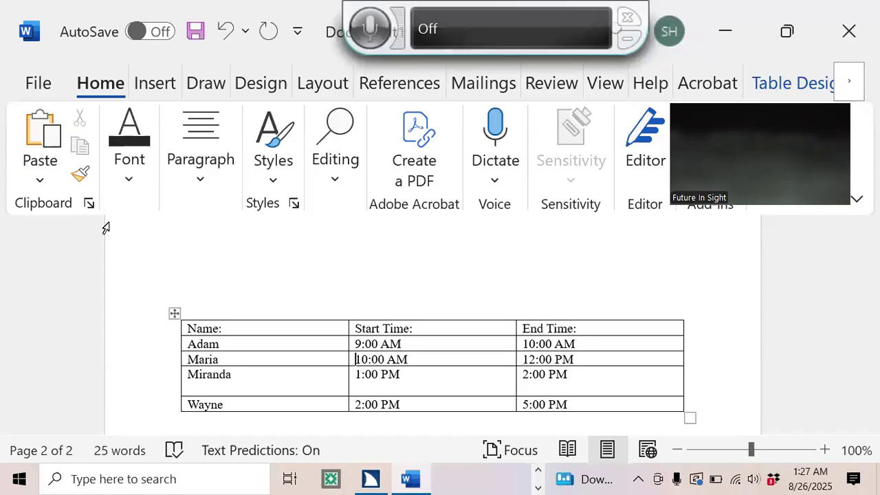